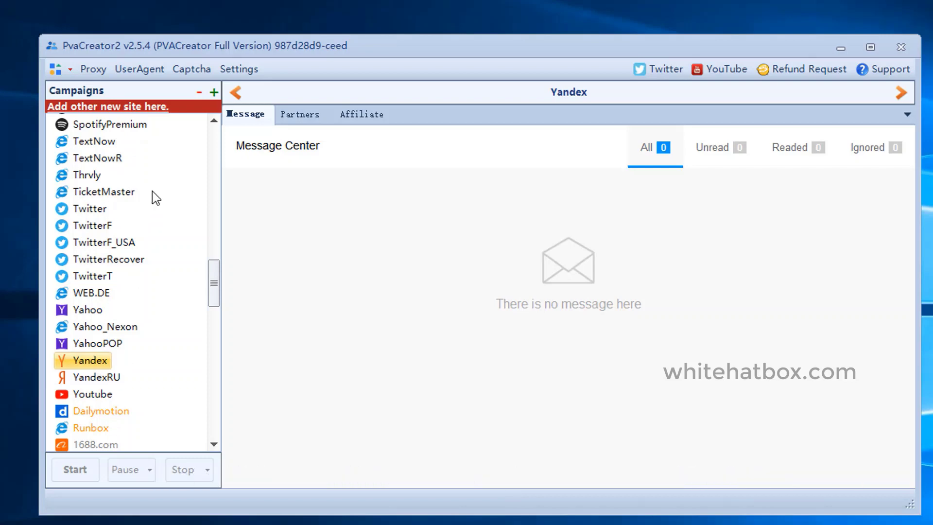
# Create a campaign named 'yandex' with Account count 1 and continue past the first page.
pyautogui.click(161, 111)
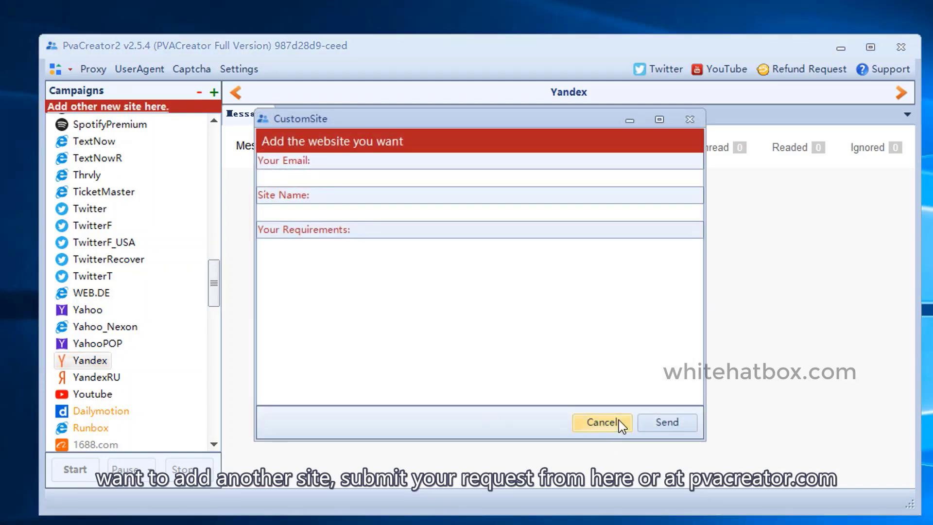
pyautogui.click(602, 422)
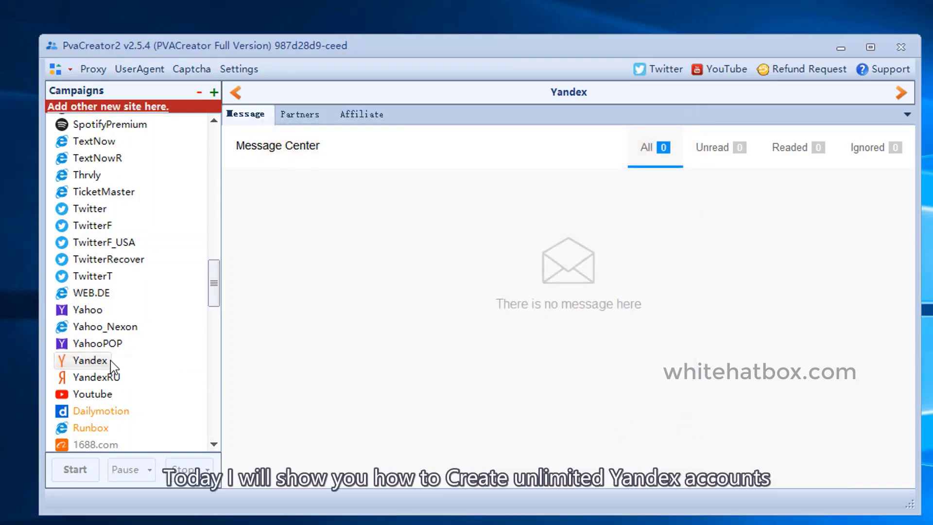
pyautogui.click(213, 92)
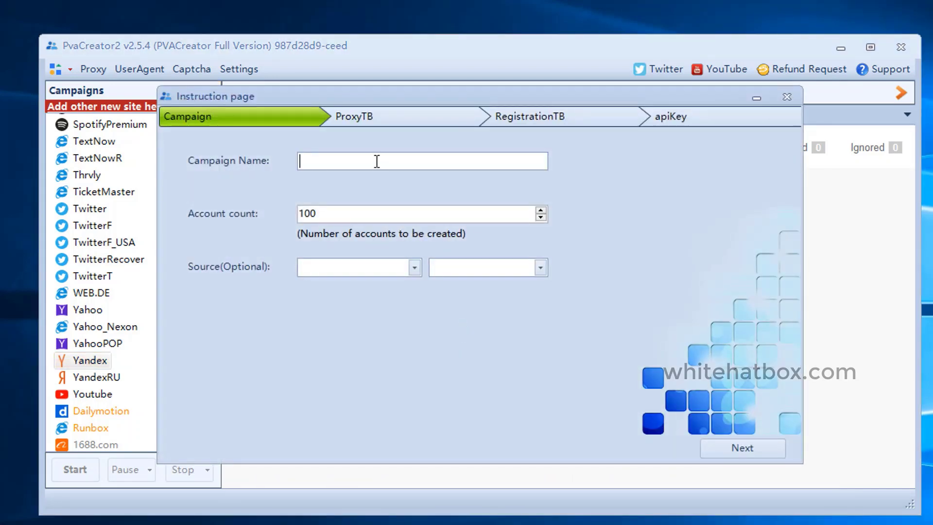
pyautogui.write('yandex')
pyautogui.moveTo(320, 213); pyautogui.dragTo(279, 212)
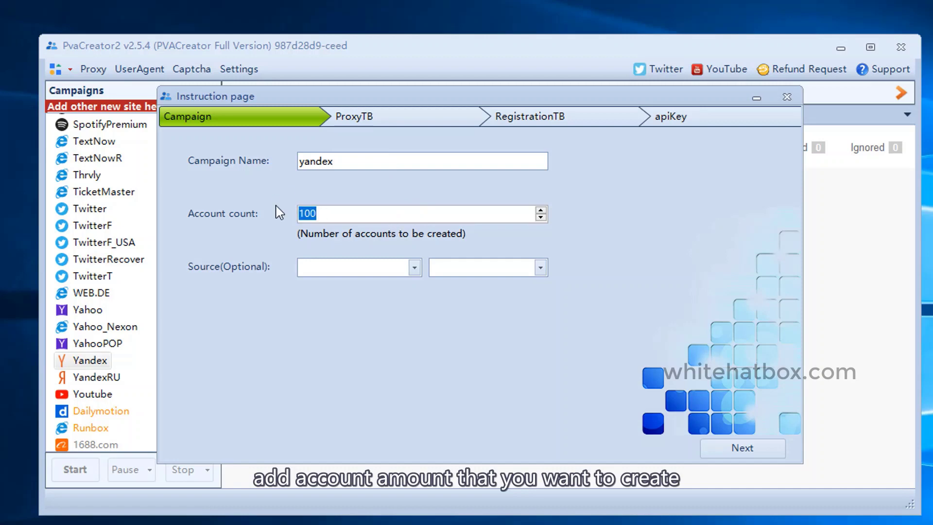
pyautogui.write('1')
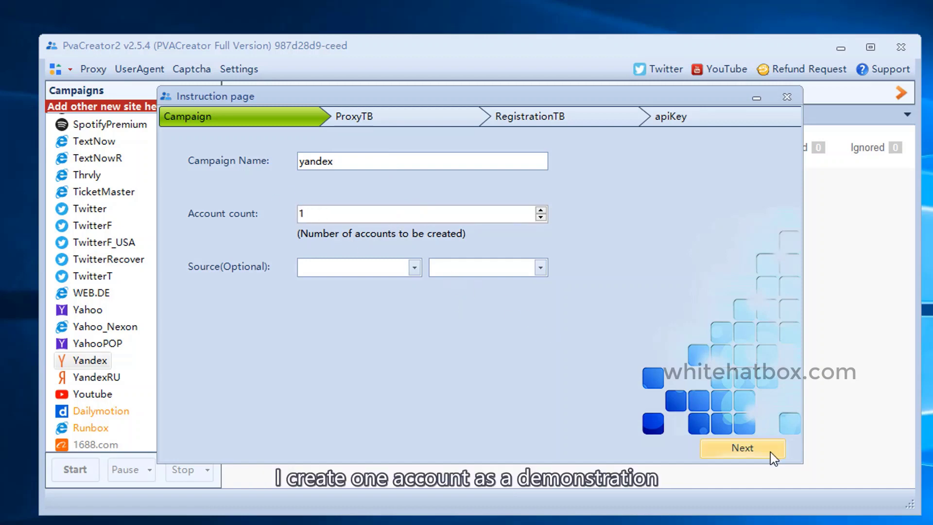
pyautogui.click(771, 452)
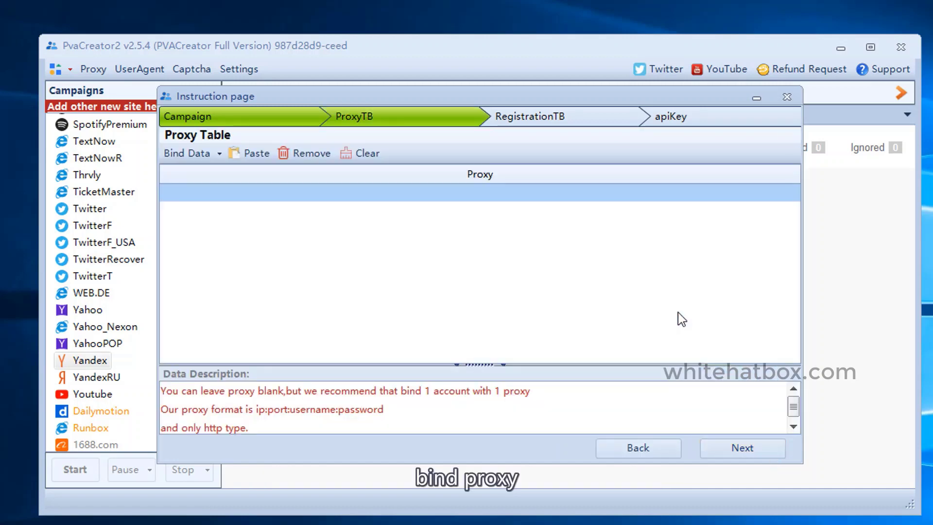
# Import the proxies from 'new proxy.txt' into the proxy table using Bind Data.
pyautogui.moveTo(321, 392); pyautogui.dragTo(543, 384)
pyautogui.moveTo(384, 409); pyautogui.dragTo(160, 410)
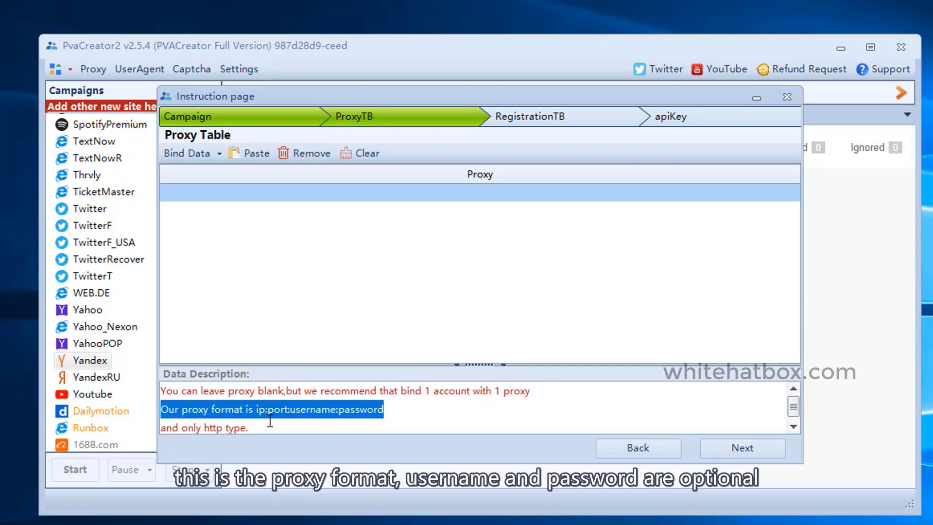
pyautogui.moveTo(250, 410); pyautogui.dragTo(147, 424)
pyautogui.click(392, 400)
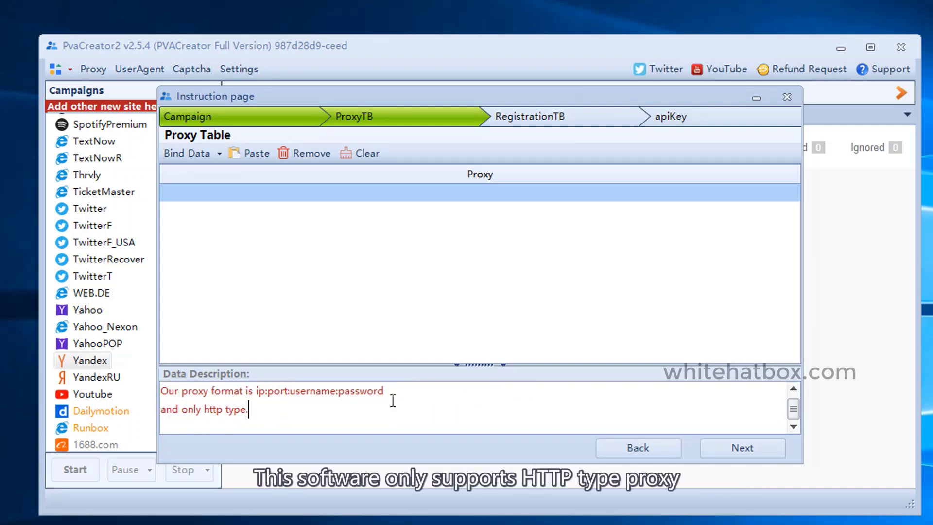
pyautogui.click(400, 173)
pyautogui.click(217, 153)
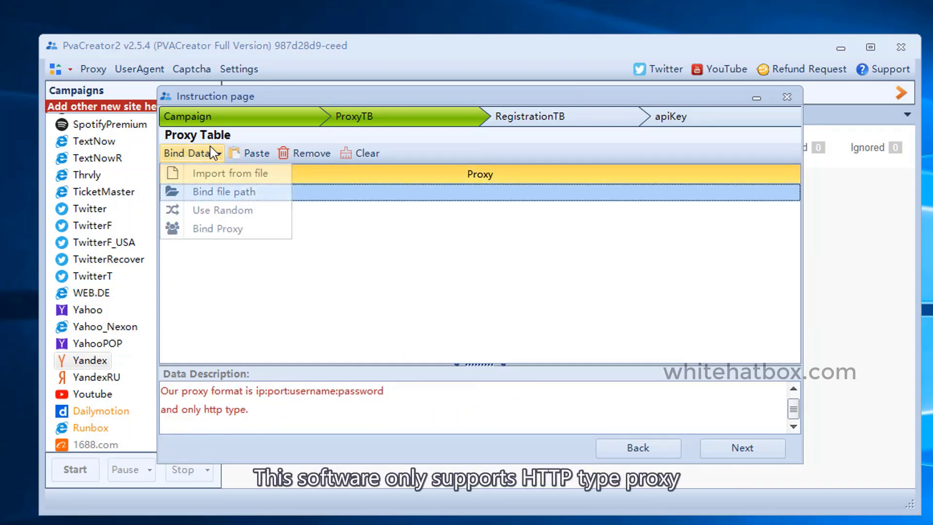
pyautogui.click(279, 180)
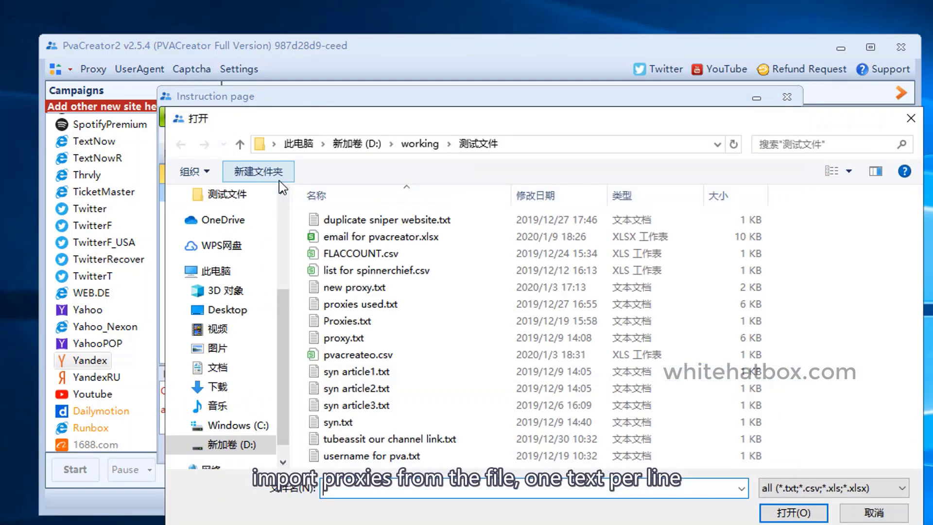
pyautogui.click(354, 287)
pyautogui.click(792, 512)
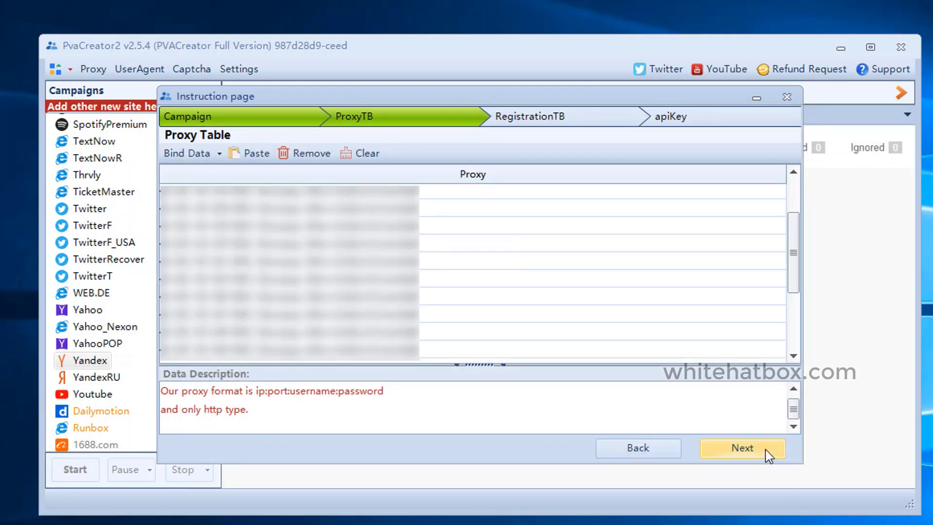
# Go to the registration table and start entering username WHfeauteeek12 in the Username cell.
pyautogui.click(765, 449)
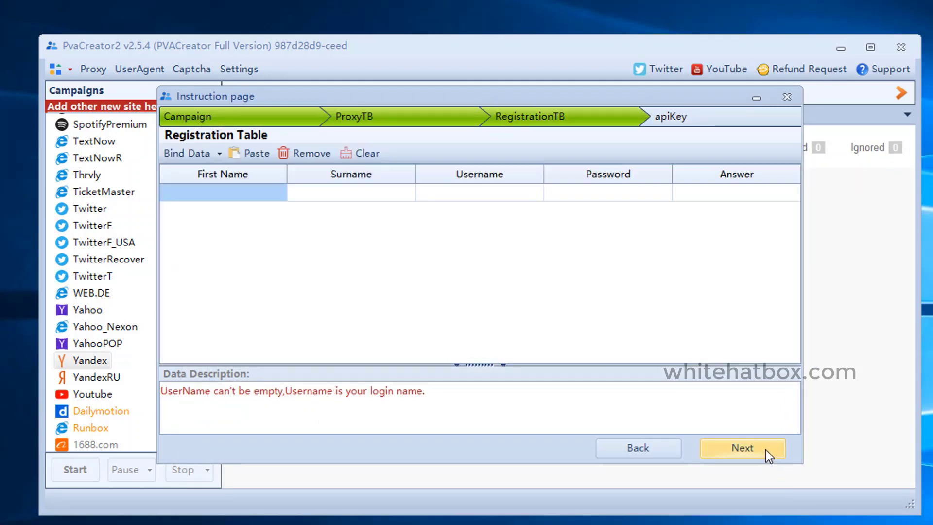
pyautogui.click(500, 193)
pyautogui.write('WHfea')
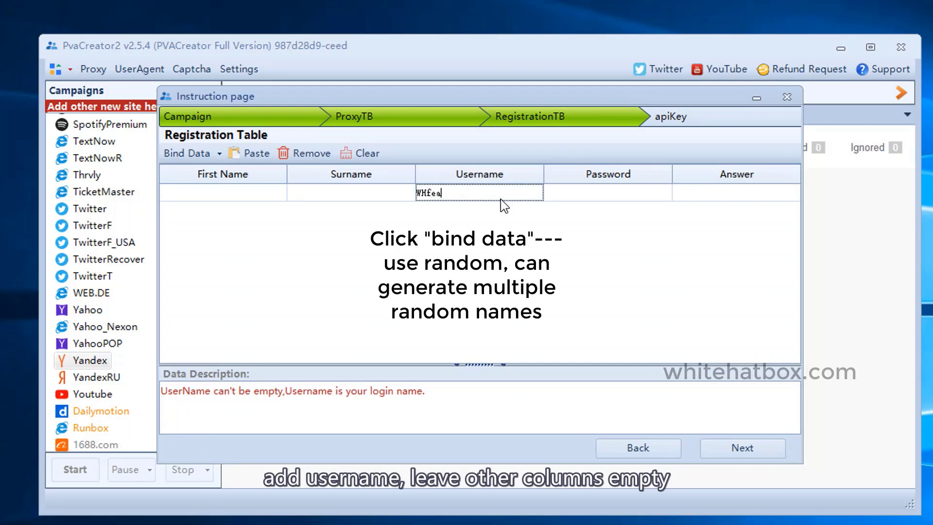
pyautogui.write('uteeek12')
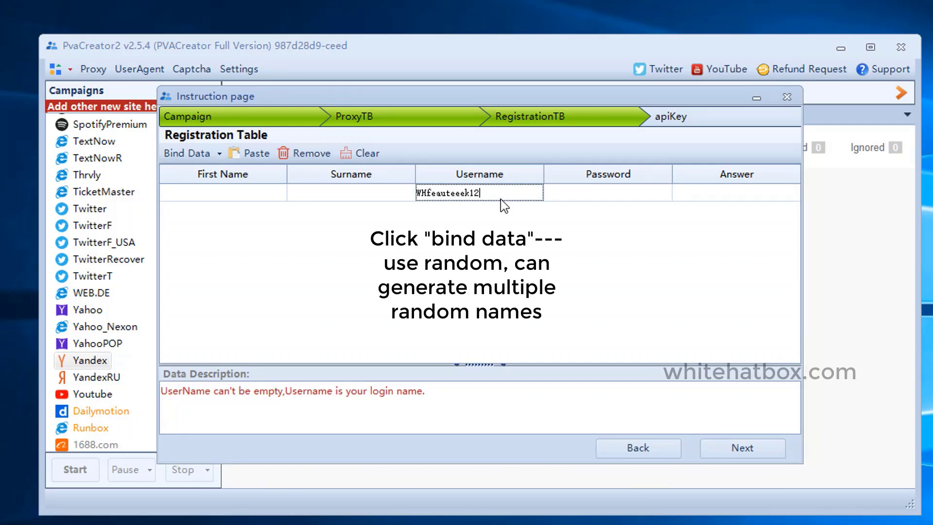
pyautogui.click(741, 448)
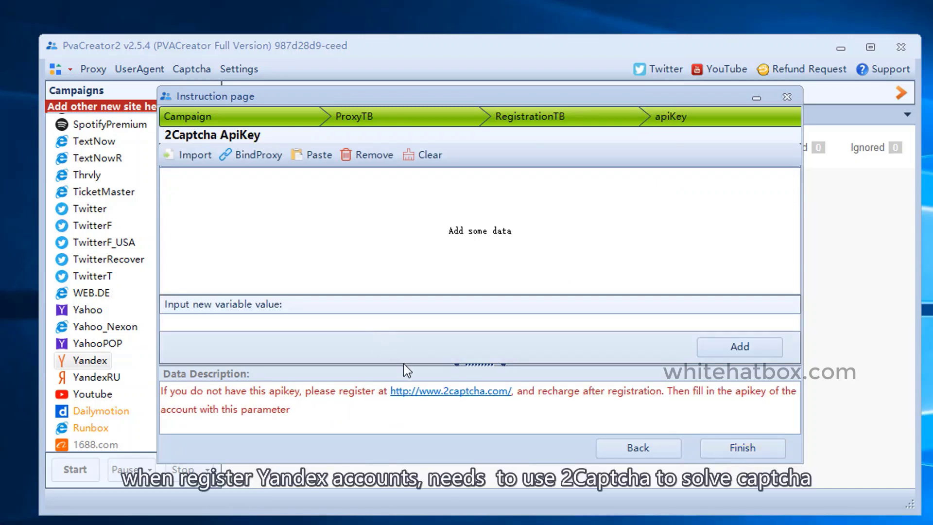
pyautogui.hotkey('ctrl', 'v')
pyautogui.click(739, 346)
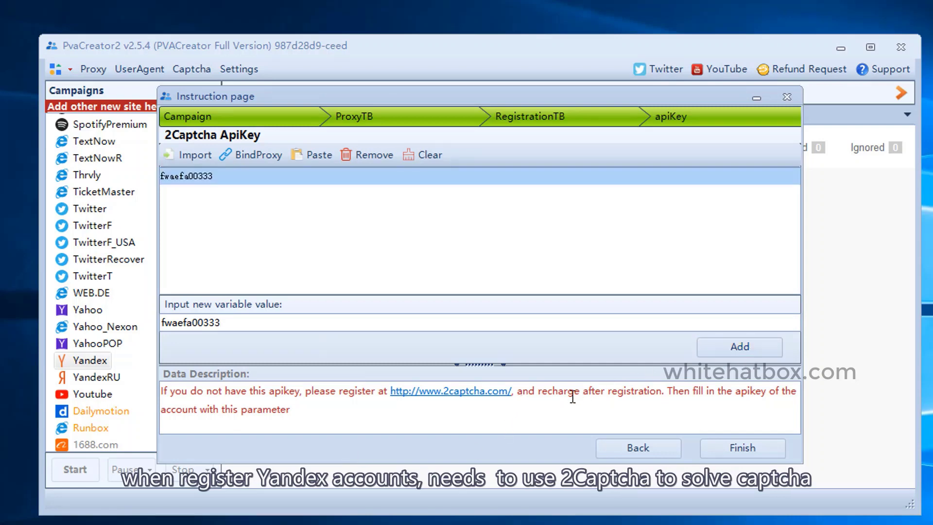
pyautogui.moveTo(539, 391)
pyautogui.mouseDown()
pyautogui.moveTo(342, 403)
pyautogui.moveTo(348, 392)
pyautogui.mouseUp()
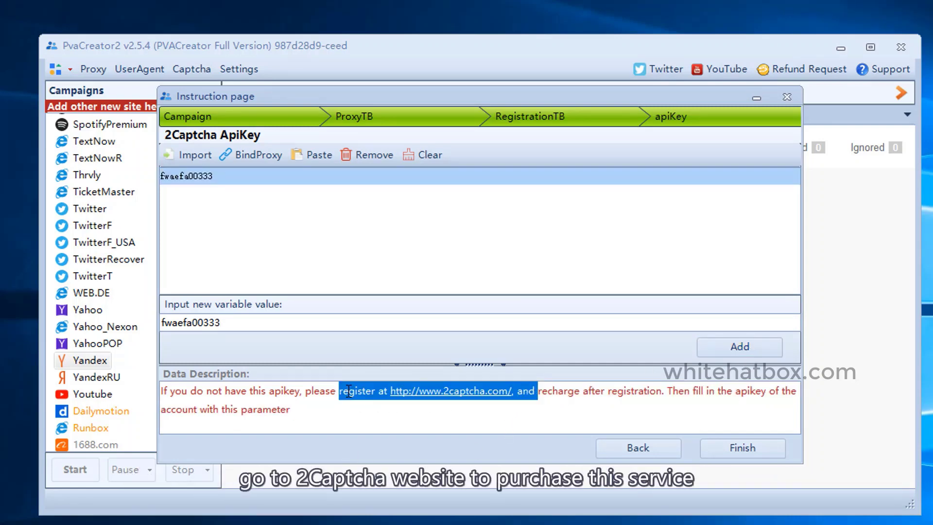
pyautogui.click(636, 403)
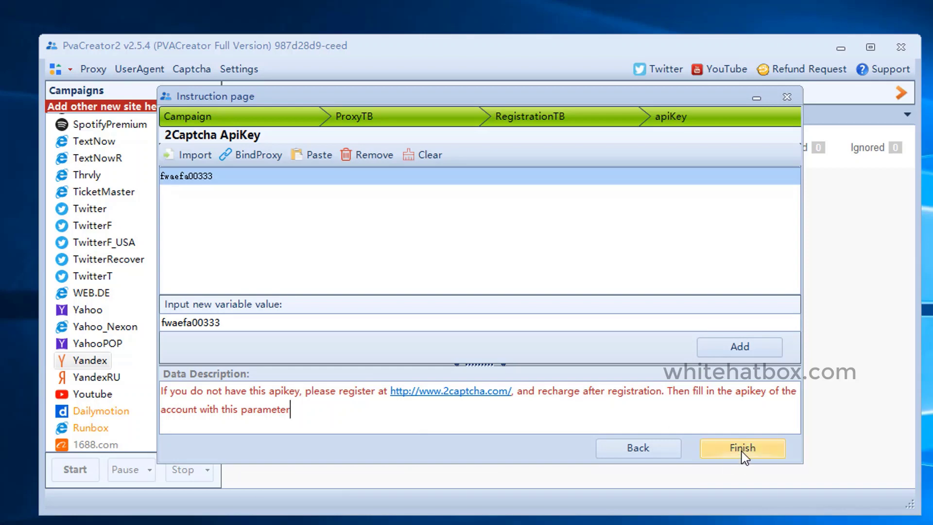
# Finish the wizard and bind fingerprints to all accounts with One-click settings.
pyautogui.click(742, 448)
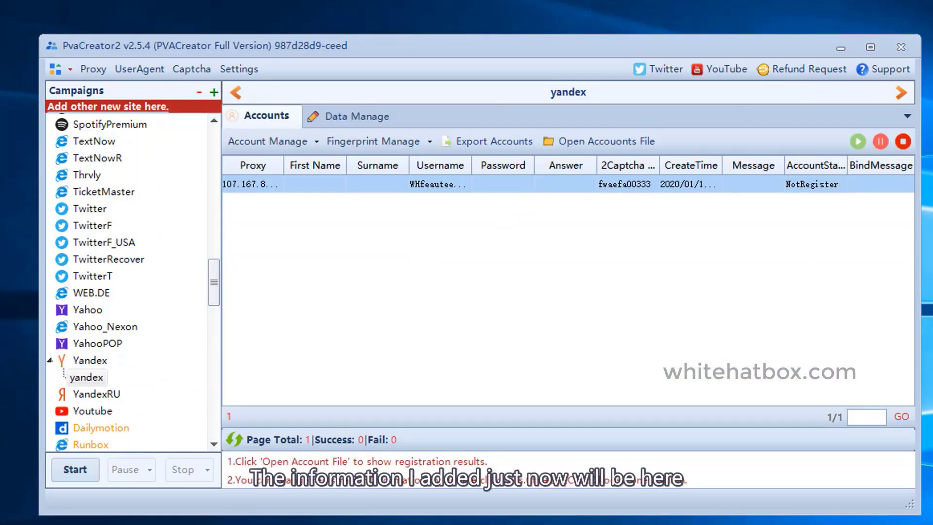
pyautogui.click(373, 141)
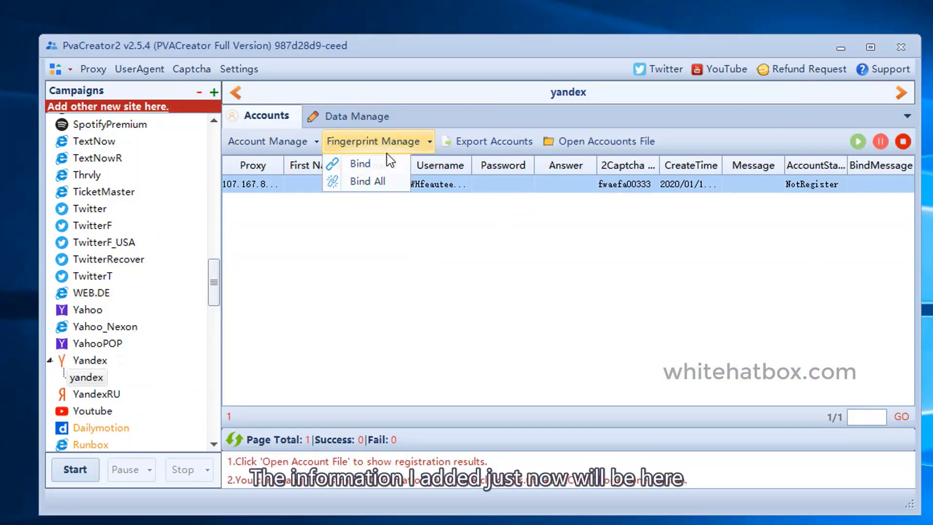
pyautogui.click(372, 180)
pyautogui.click(528, 495)
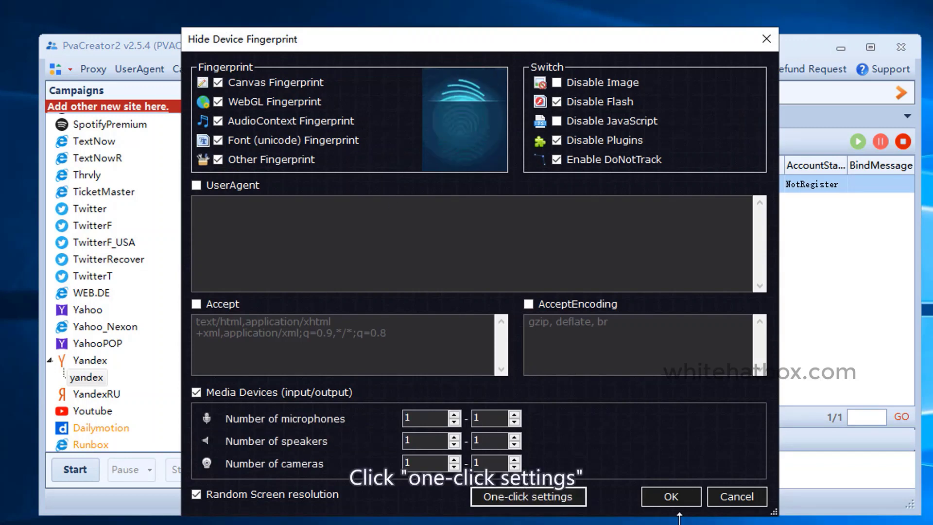
pyautogui.click(671, 495)
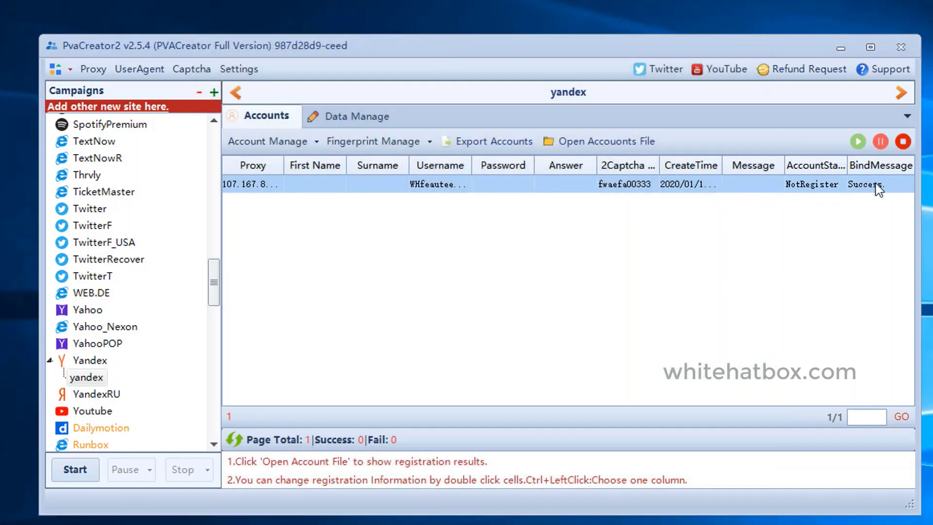
# Clear the Proxy Table under Data Manage, save and confirm recreating the accounts.
pyautogui.doubleClick(625, 184)
pyautogui.click(615, 240)
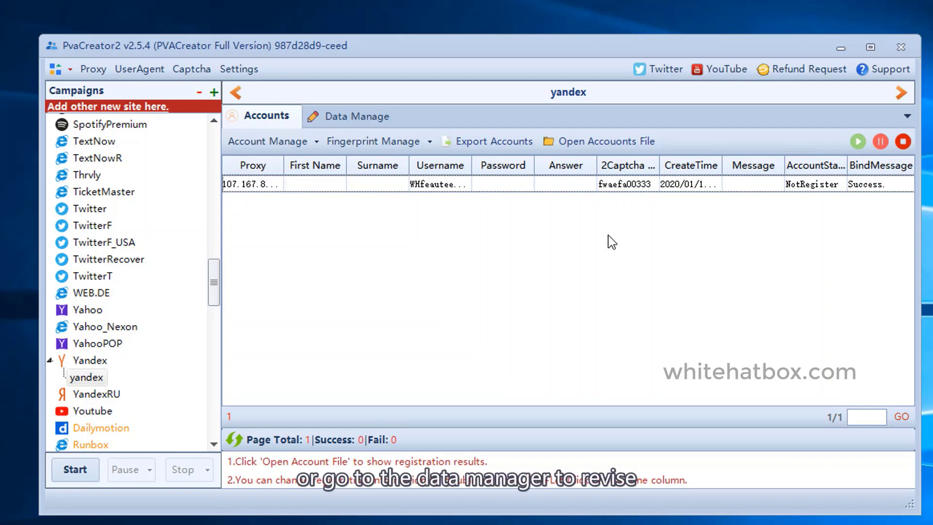
pyautogui.click(358, 116)
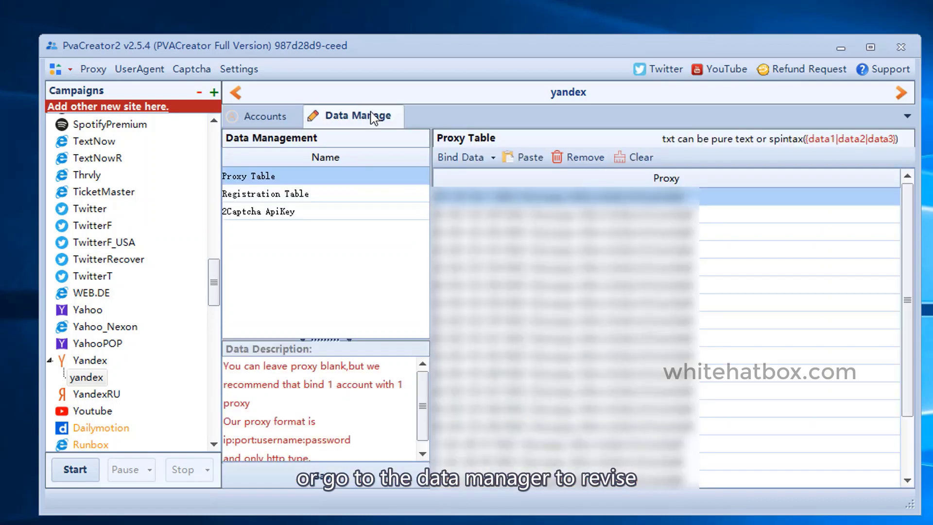
pyautogui.click(641, 158)
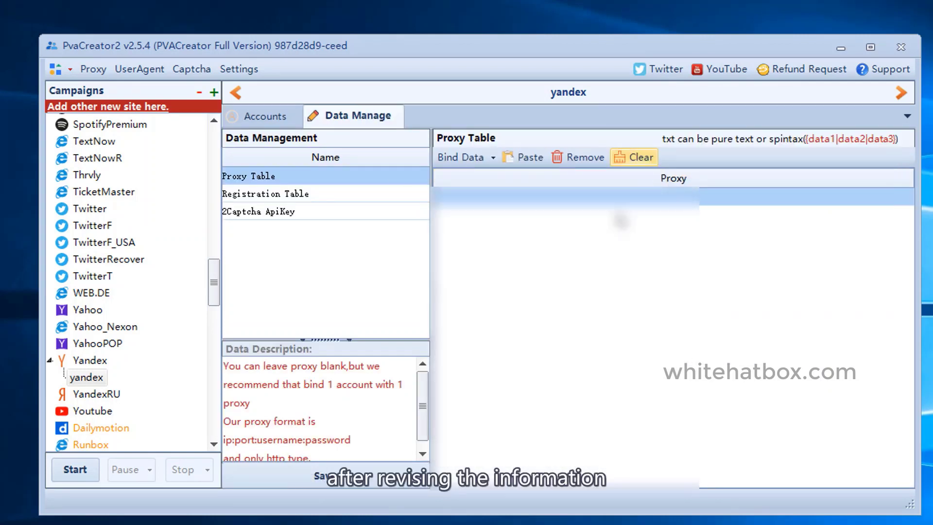
pyautogui.click(375, 479)
pyautogui.click(447, 305)
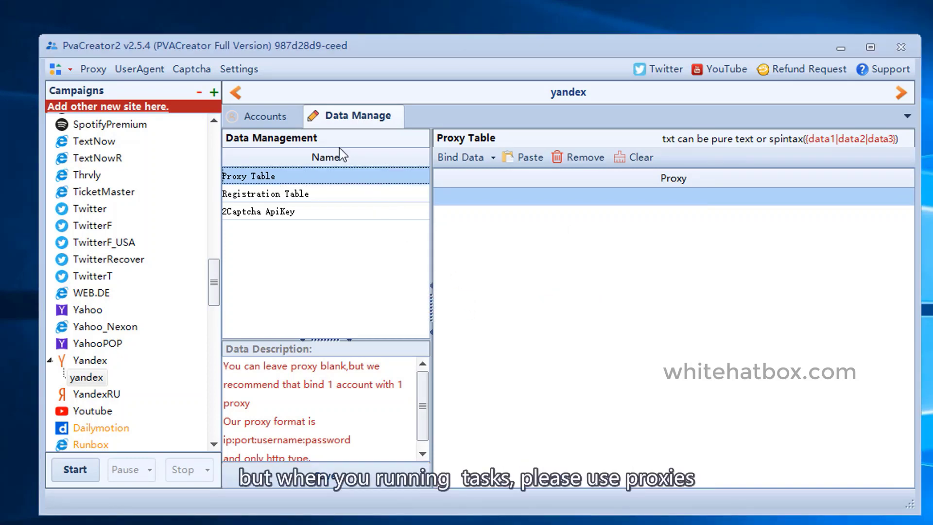
pyautogui.click(266, 116)
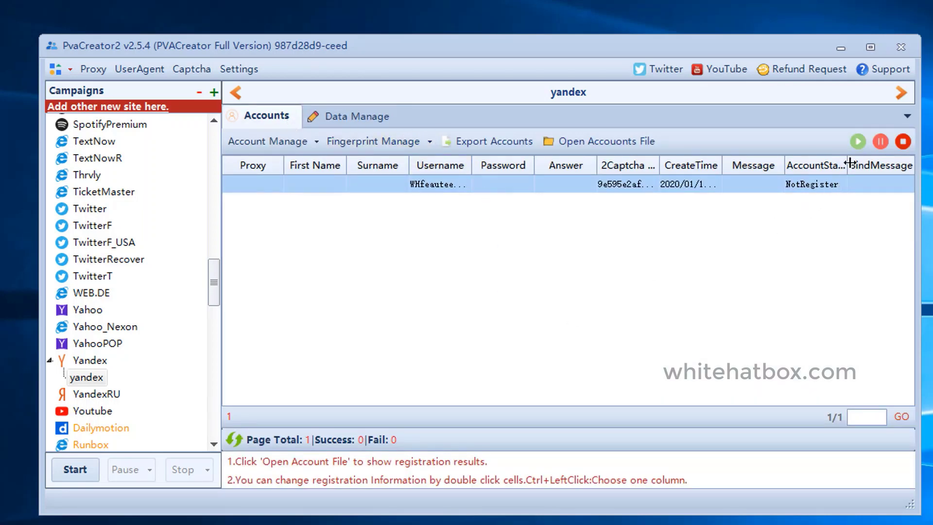
# Run the yandex task with Run times set to 1, leaving scheduled-run options unused.
pyautogui.click(856, 140)
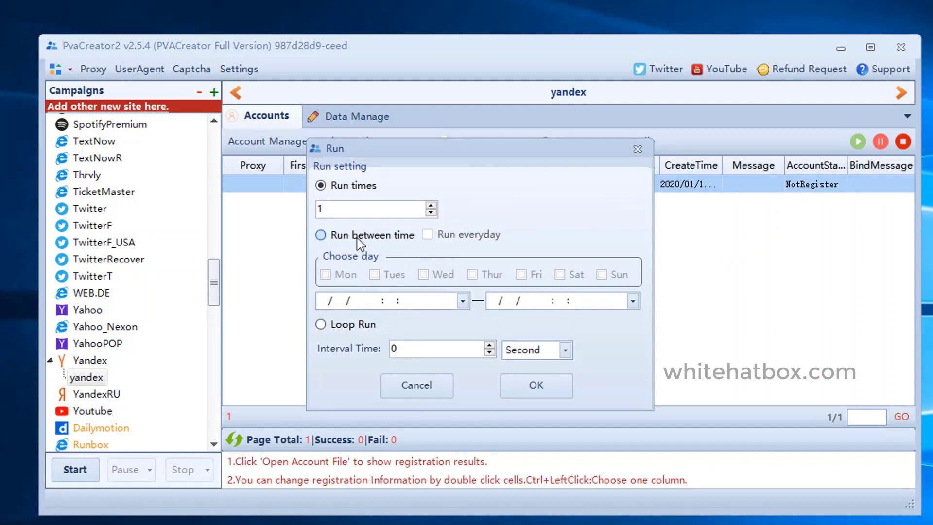
pyautogui.click(320, 235)
pyautogui.click(427, 235)
pyautogui.click(462, 300)
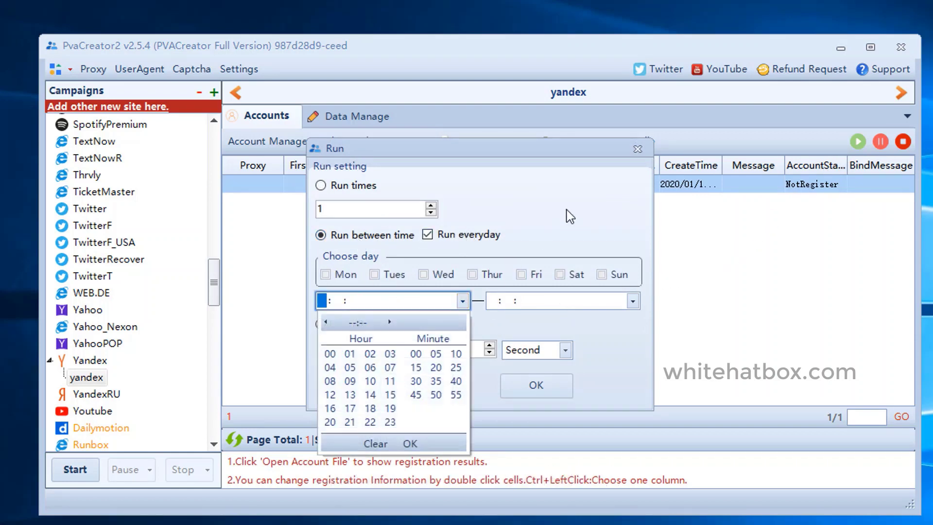
pyautogui.click(571, 216)
pyautogui.click(437, 349)
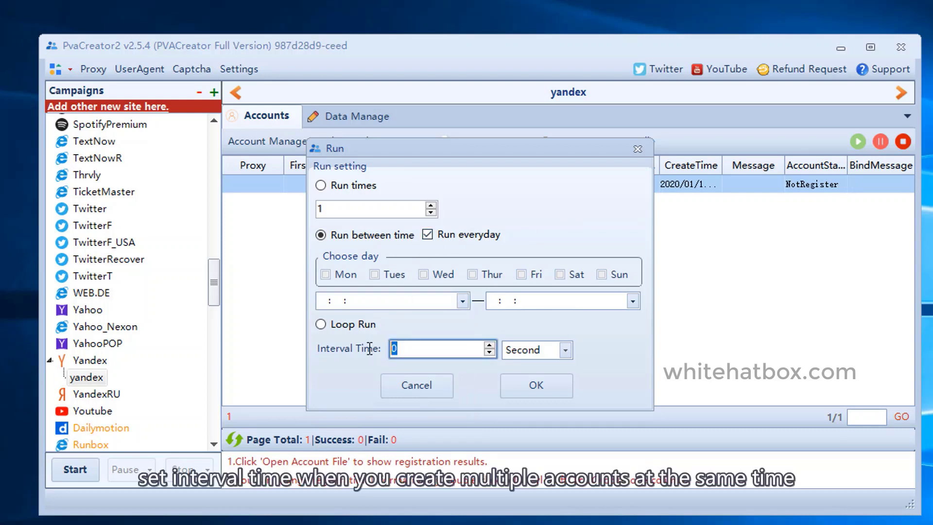
pyautogui.click(321, 185)
pyautogui.click(536, 385)
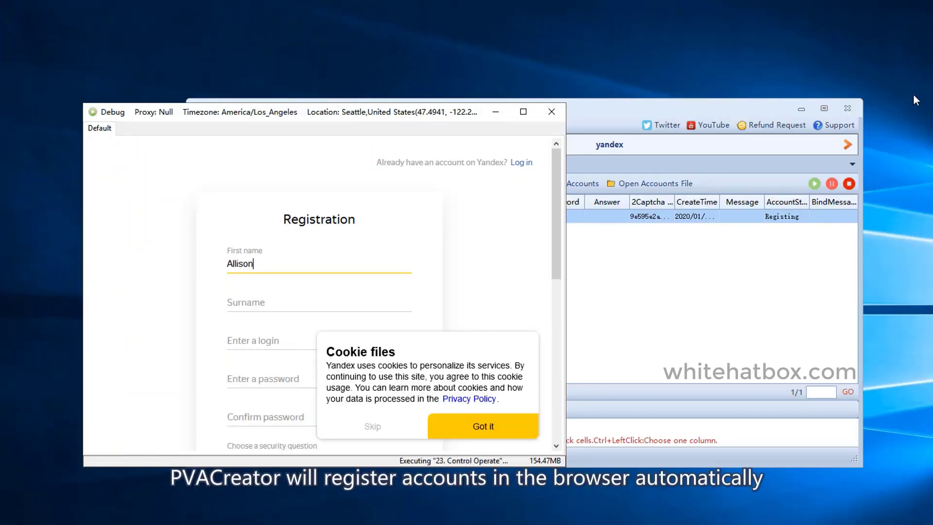
# Move the registration browser window higher to watch the automated Yandex sign-up.
pyautogui.moveTo(447, 112); pyautogui.dragTo(451, 25)
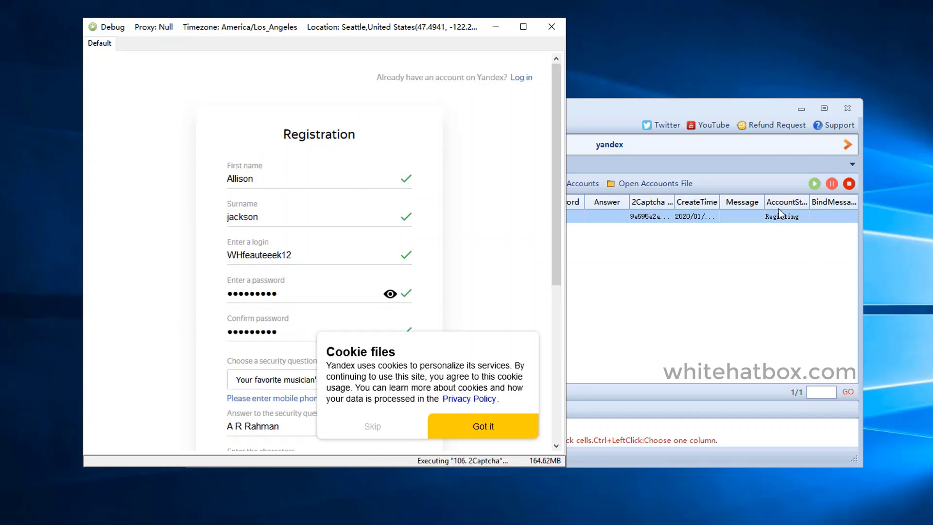
pyautogui.moveTo(555, 225); pyautogui.dragTo(551, 343)
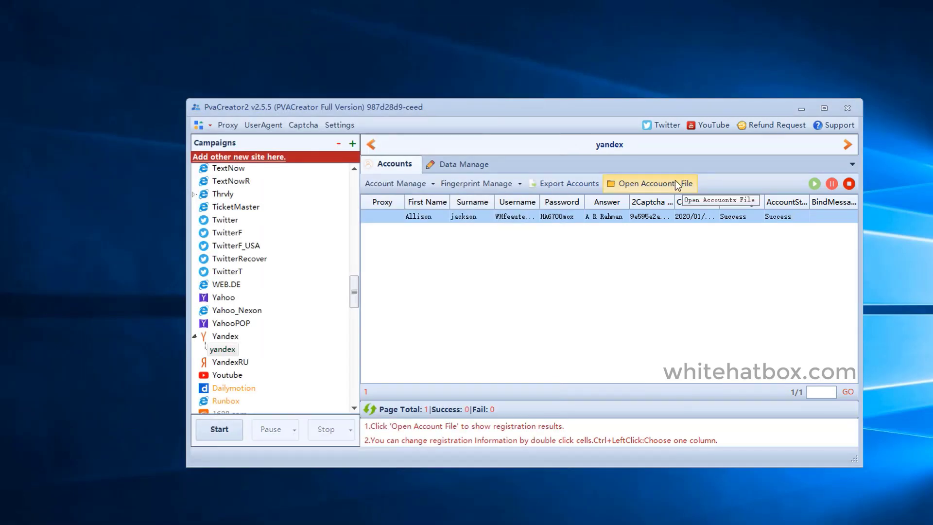
# Open the yandex.txt accounts file in Notepad with 'Open Accounts File'.
pyautogui.click(648, 182)
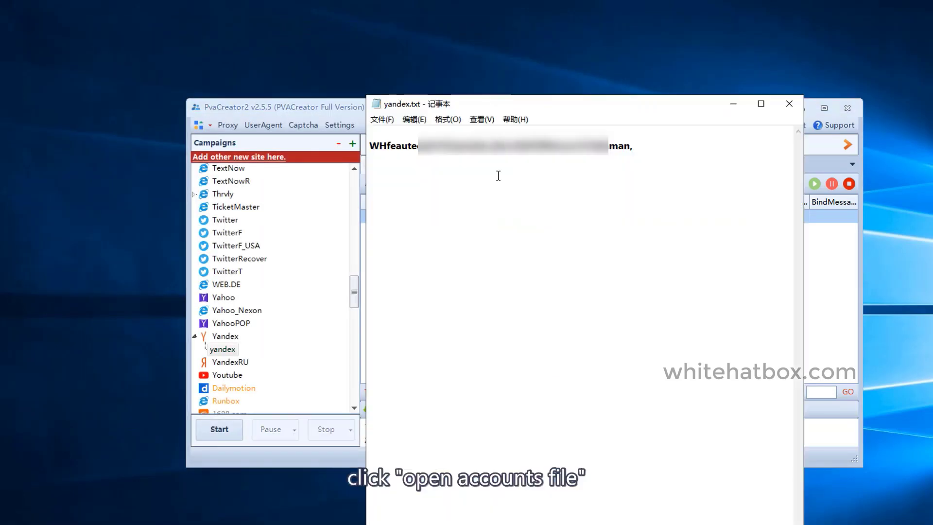